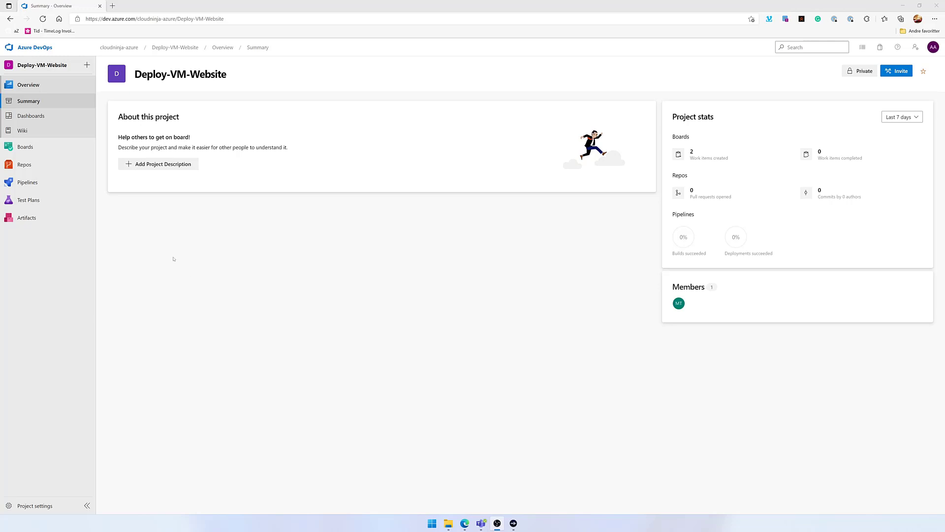
# Review the Overview dashboard and work items, then open the Deploy-VM-Website Team Kanban board.
pyautogui.click(32, 118)
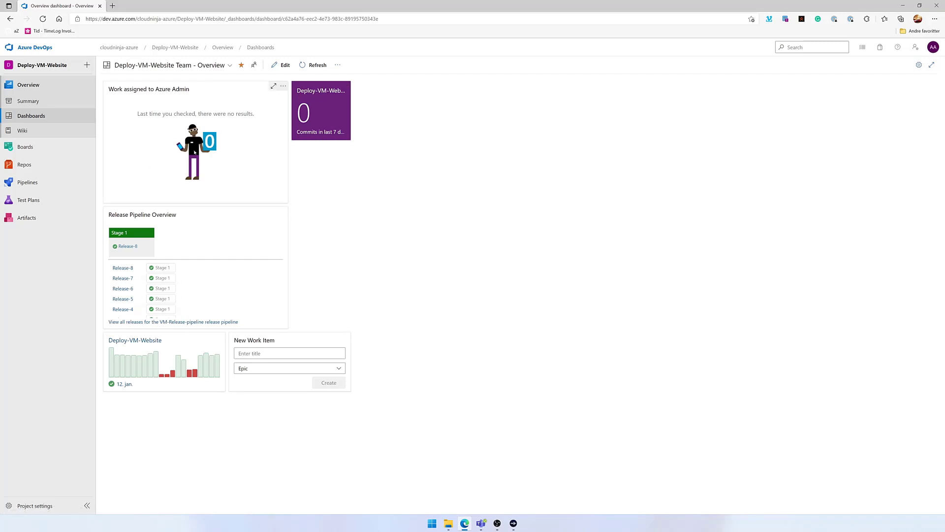
pyautogui.click(27, 147)
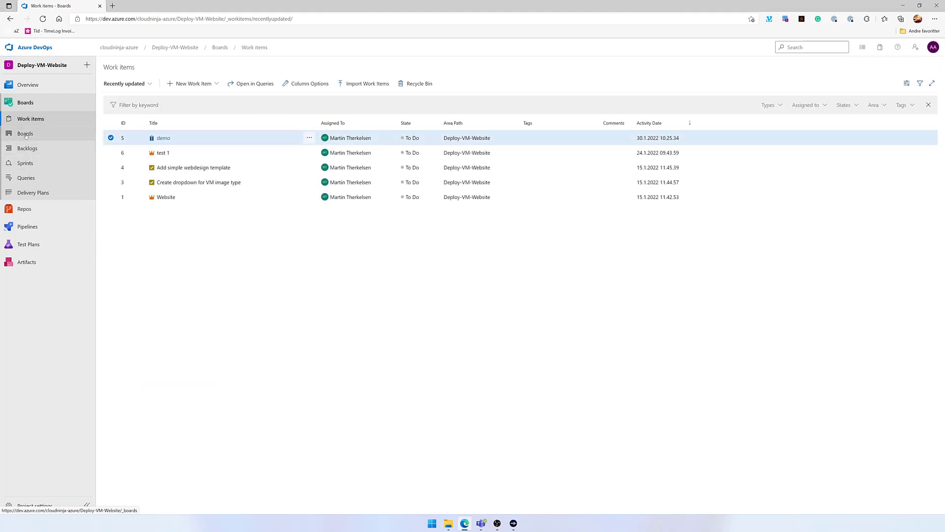
pyautogui.click(25, 134)
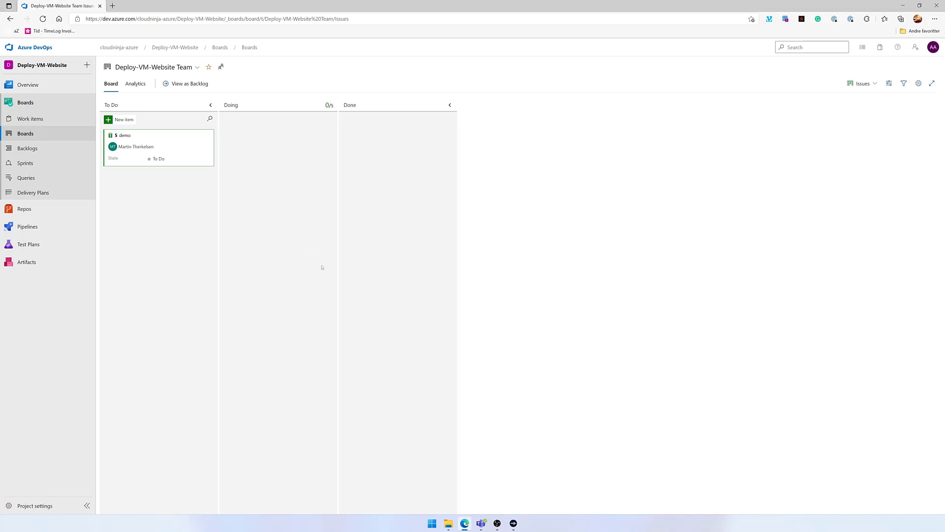
# In Teams, search the app store for 'azure dev' and open the Azure DevOps app page.
pyautogui.moveTo(481, 522)
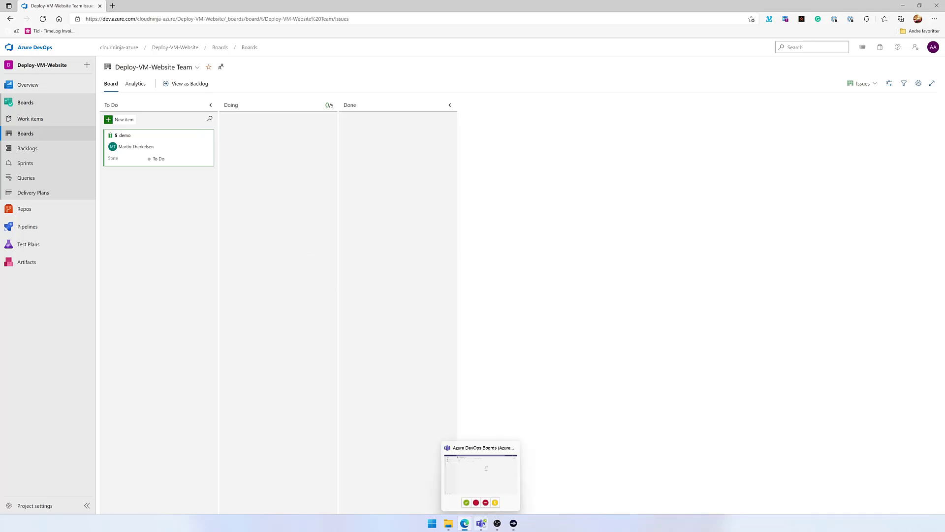
pyautogui.click(461, 457)
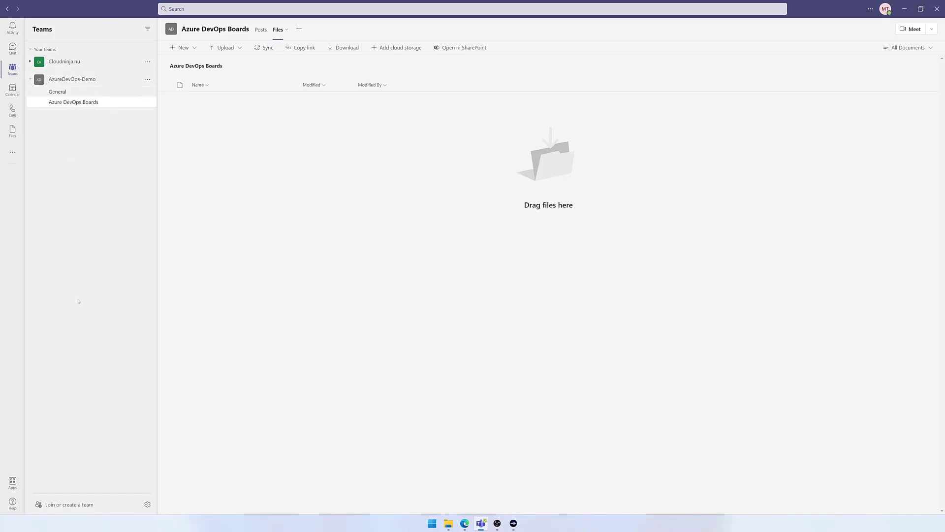
pyautogui.click(13, 482)
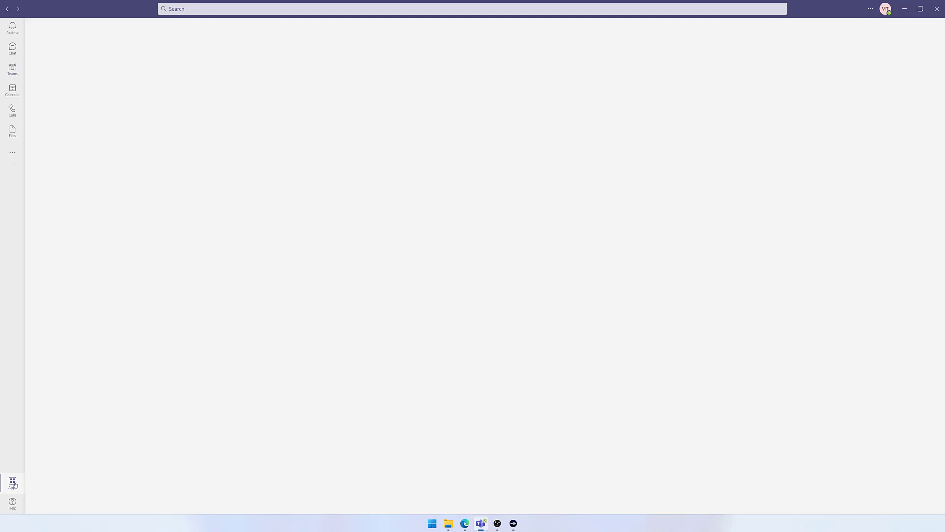
pyautogui.click(45, 46)
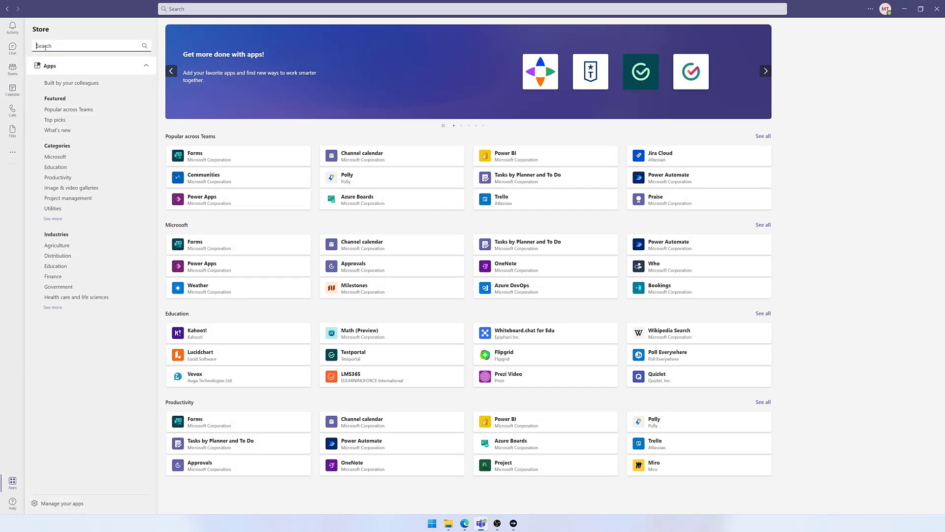
pyautogui.write('azure dev')
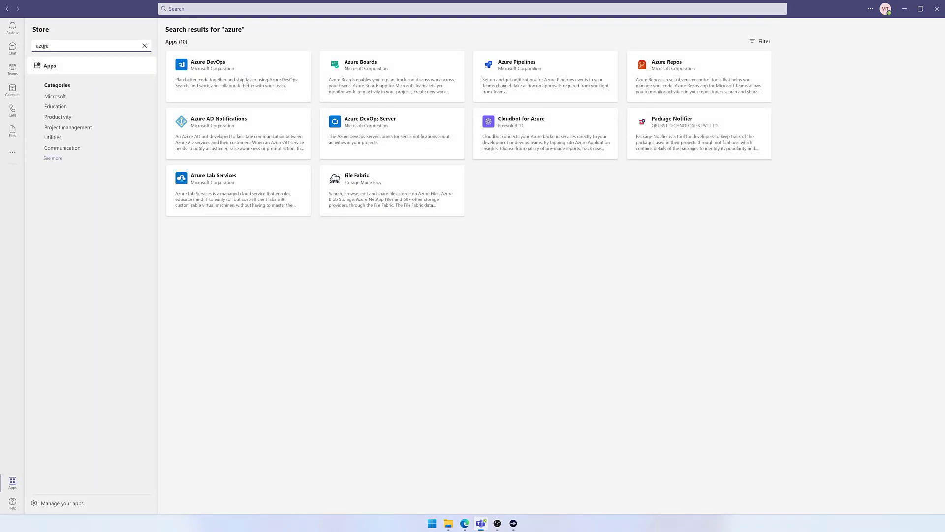
pyautogui.click(227, 68)
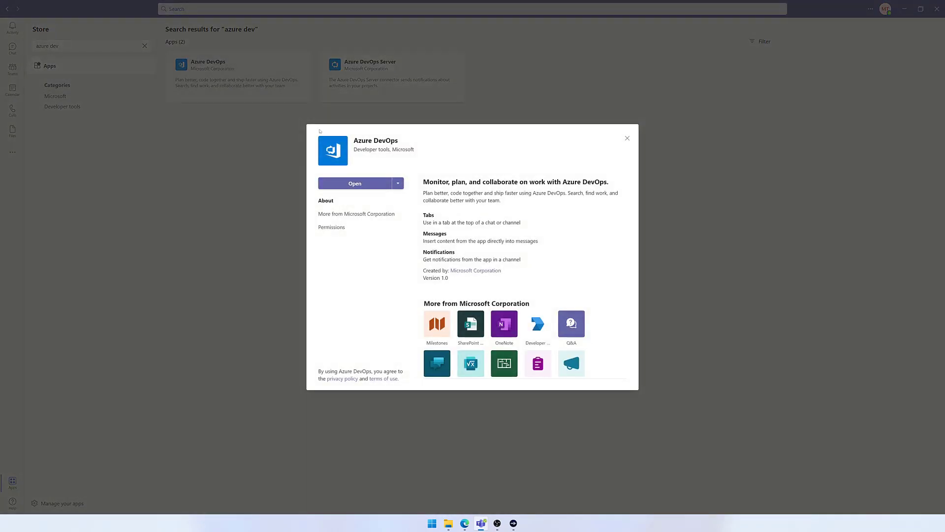
# Add the Azure DevOps app to the 'Azure DevOps Boards' channel and start its setup.
pyautogui.click(399, 186)
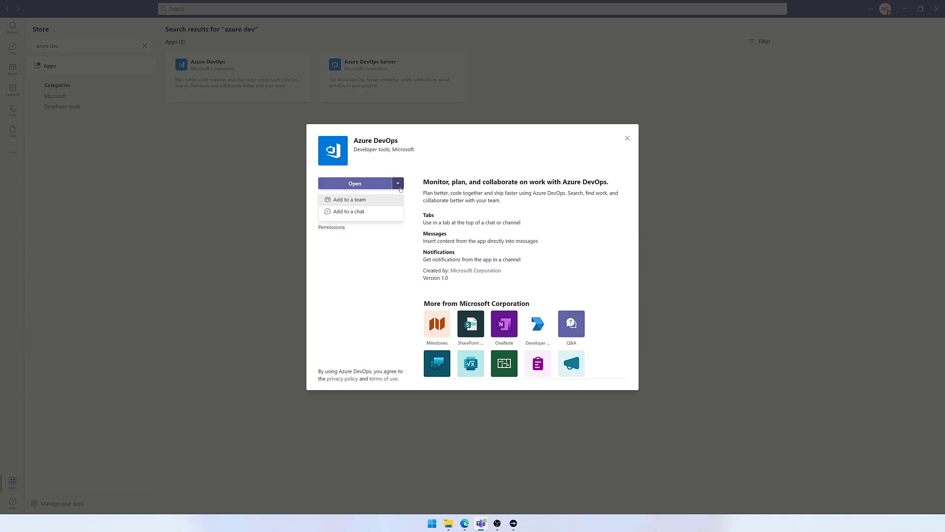
pyautogui.click(378, 201)
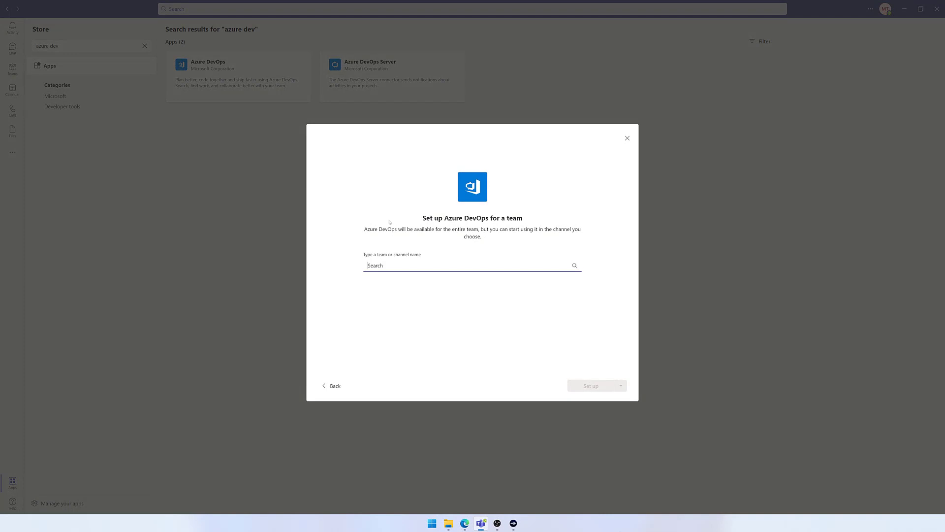
pyautogui.write('boards')
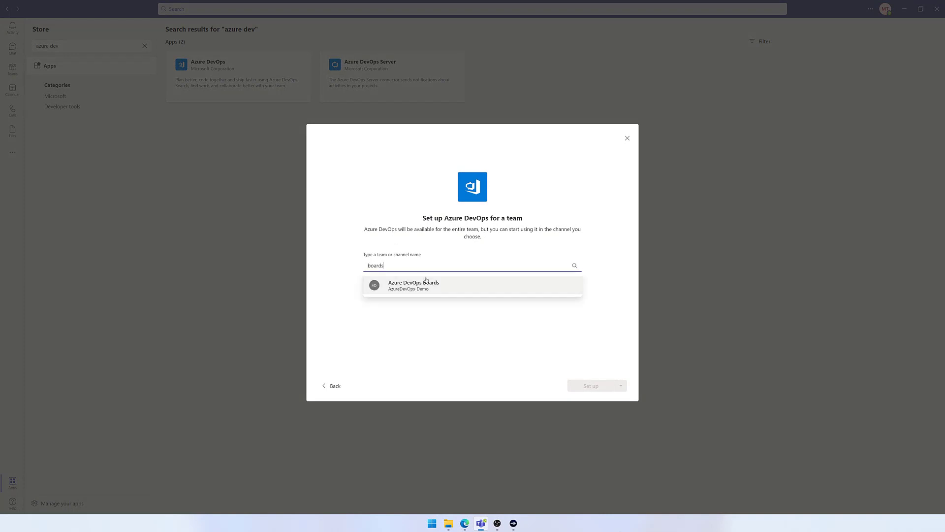
pyautogui.click(409, 290)
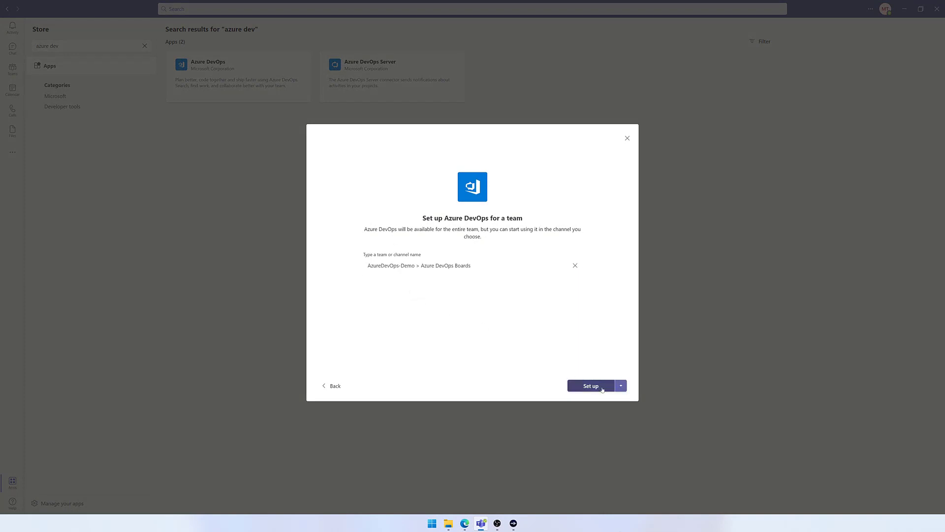
pyautogui.click(591, 386)
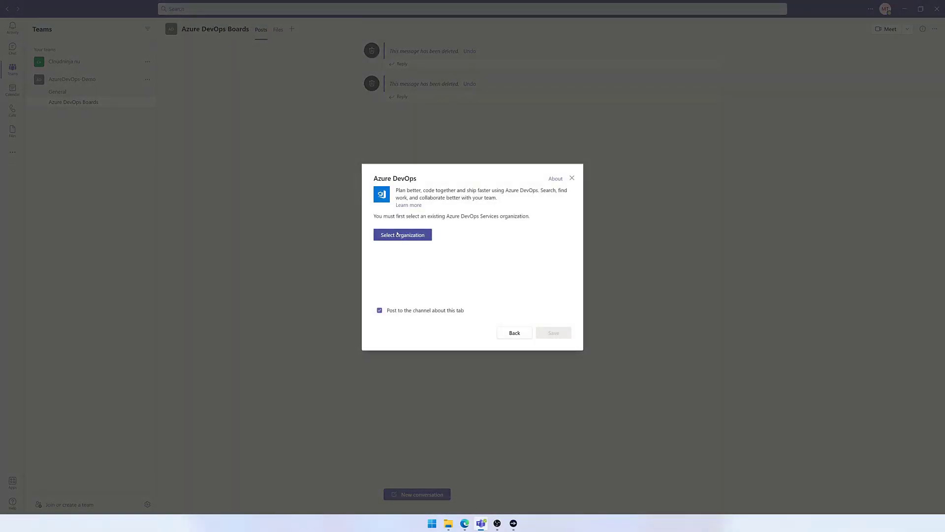
# Sign in with the existing account and connect the tab to the cloudninja-azure organization.
pyautogui.click(400, 236)
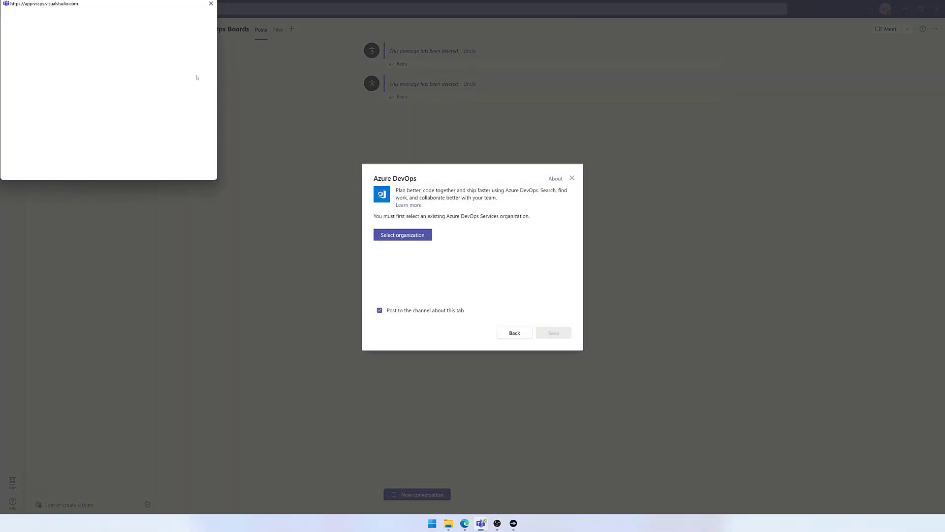
pyautogui.moveTo(190, 27); pyautogui.dragTo(308, 168)
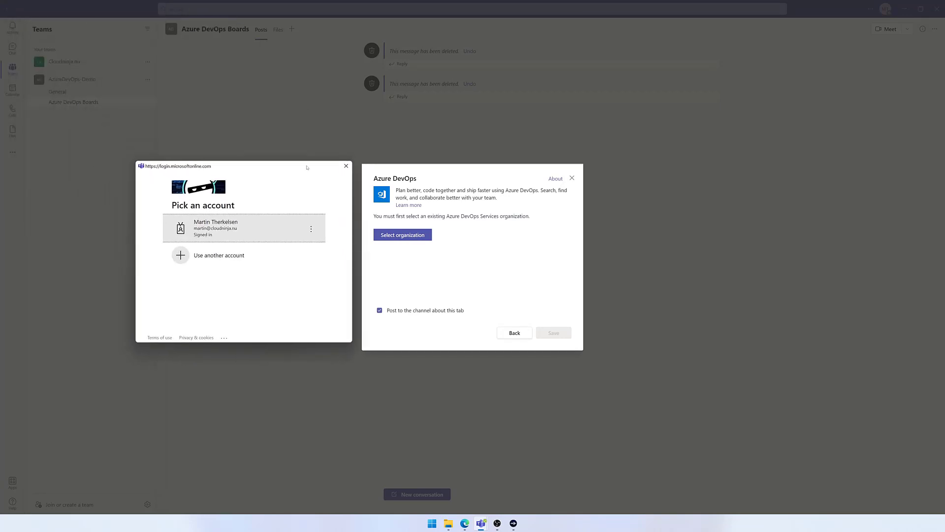
pyautogui.click(212, 225)
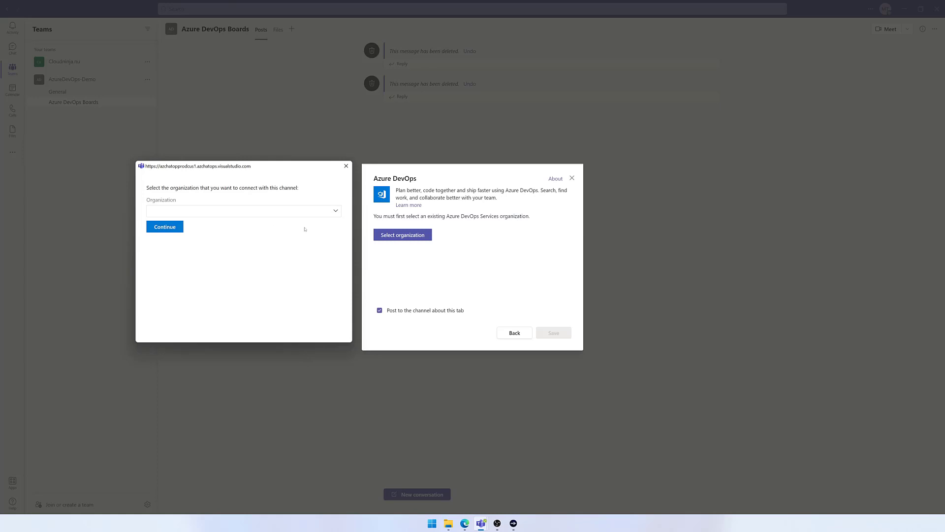
pyautogui.click(212, 211)
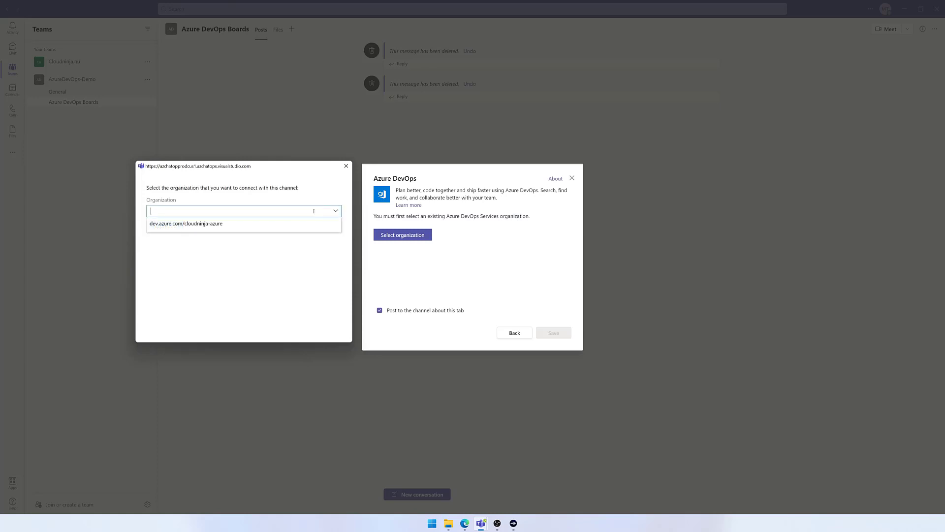
pyautogui.click(212, 224)
pyautogui.click(165, 226)
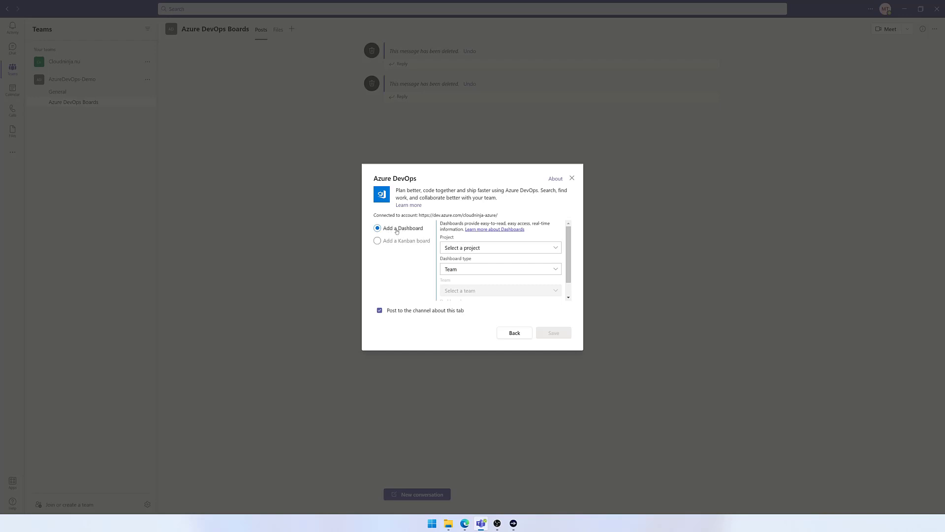
# Save a tab for project Deploy-VM-Website, team Deploy-VM-Website Team, Overview dashboard.
pyautogui.click(558, 250)
pyautogui.click(545, 284)
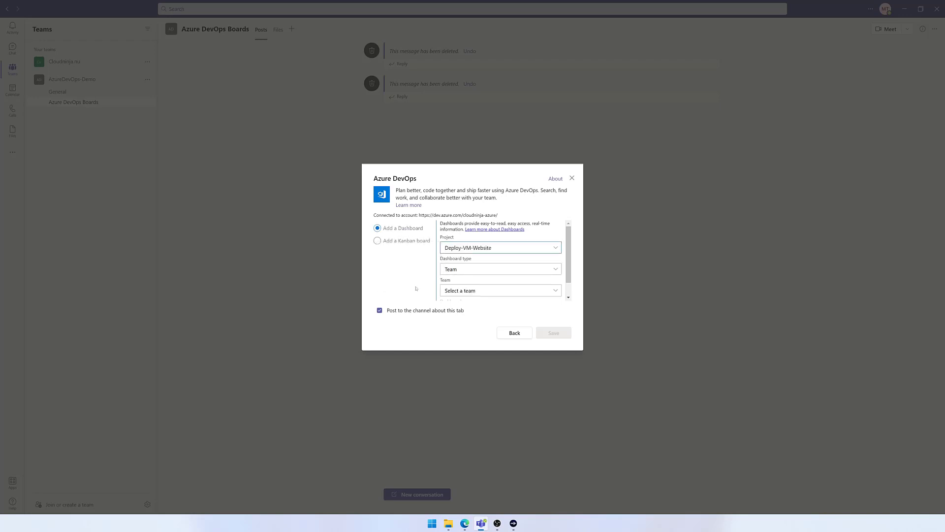
pyautogui.click(553, 290)
pyautogui.click(475, 278)
pyautogui.scroll(-2, 566, 290)
pyautogui.click(465, 294)
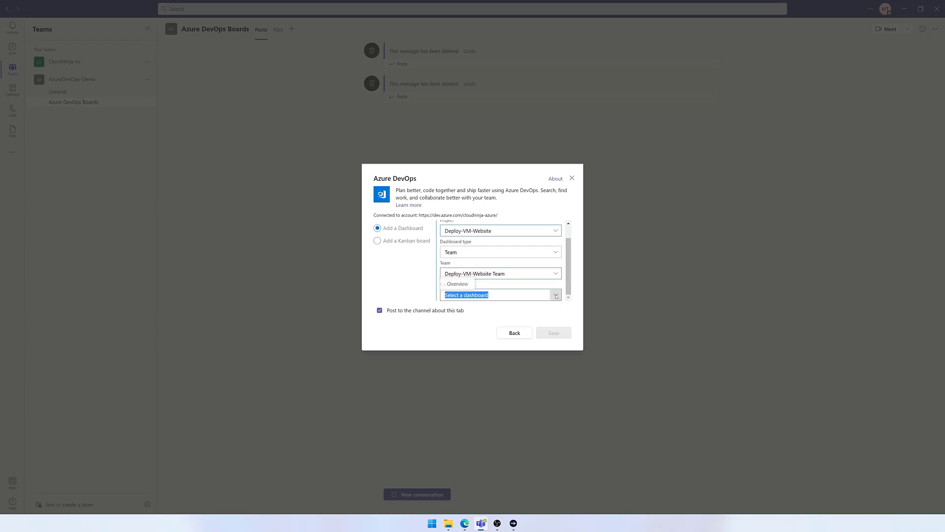
pyautogui.click(456, 284)
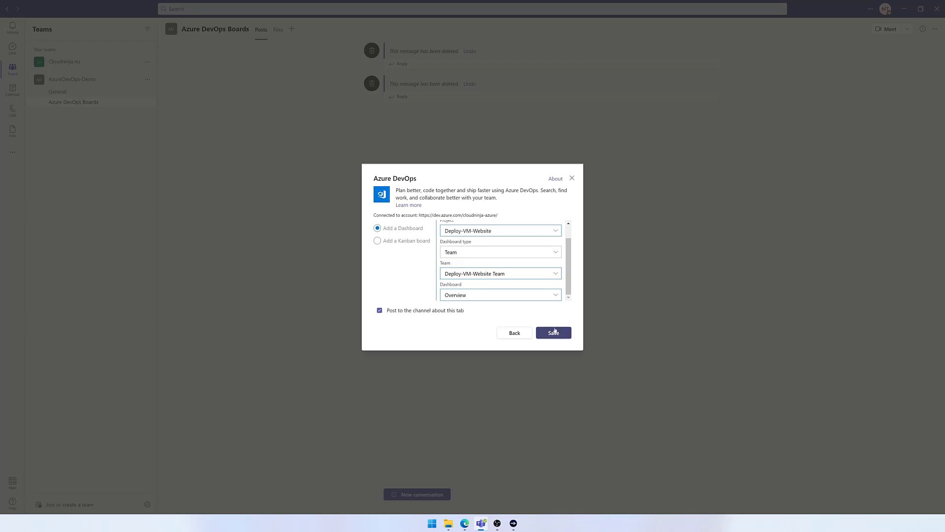
pyautogui.click(563, 334)
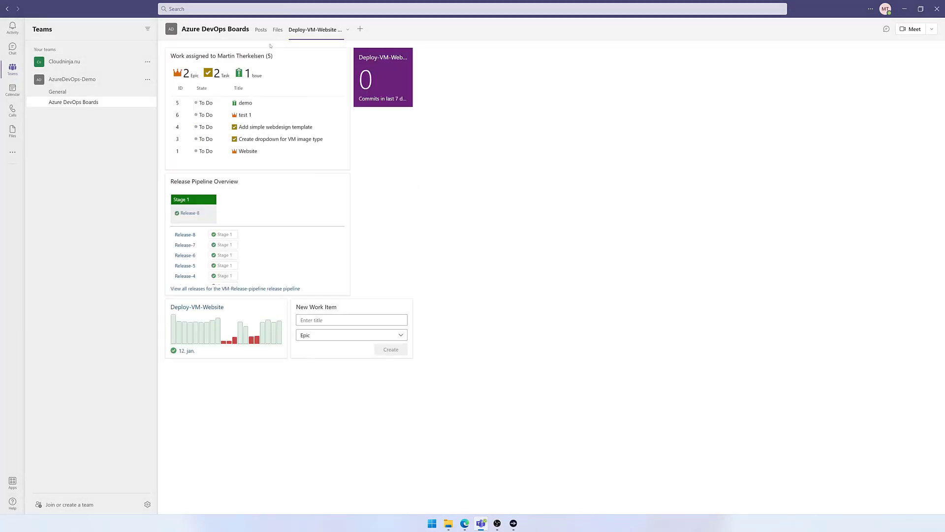
# Rename the dashboard tab to 'Overview' and enter 'YouTube video' as a new work item title.
pyautogui.click(348, 29)
pyautogui.click(321, 114)
pyautogui.write('Over')
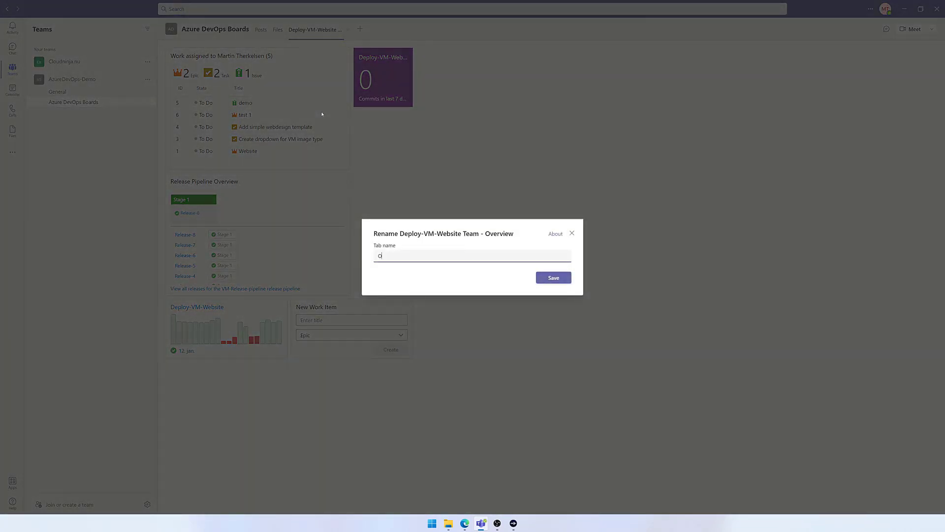
pyautogui.write('view')
pyautogui.click(555, 278)
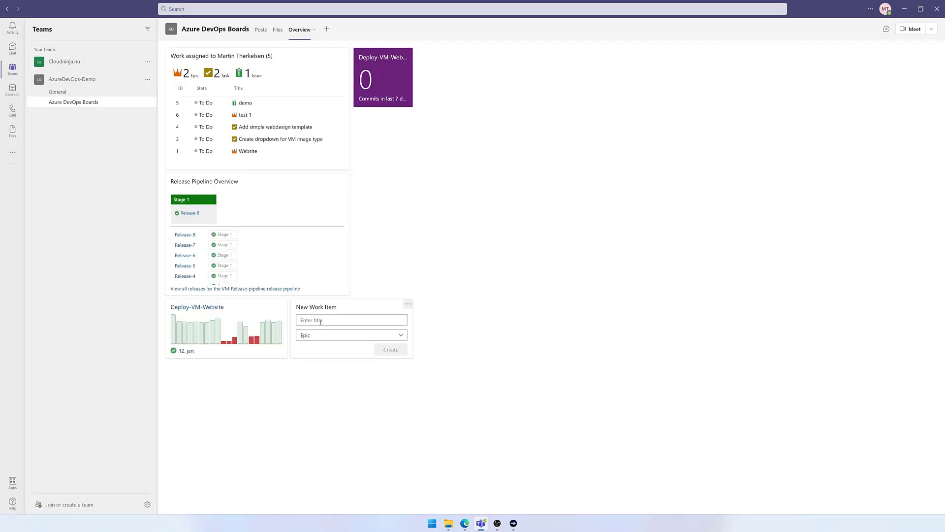
pyautogui.click(321, 322)
pyautogui.write('YouTube video')
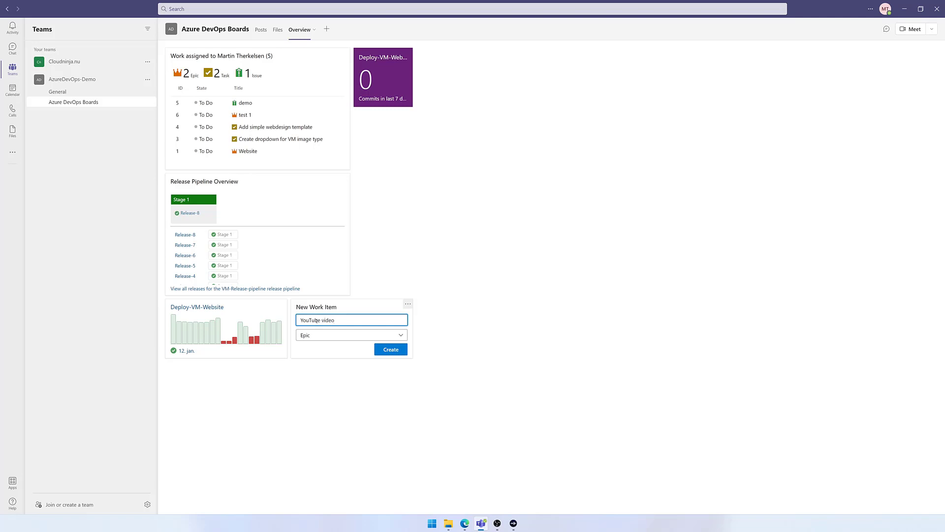
# Create 'YouTube video' as an Issue, assign it to yourself, and save and close it.
pyautogui.click(323, 337)
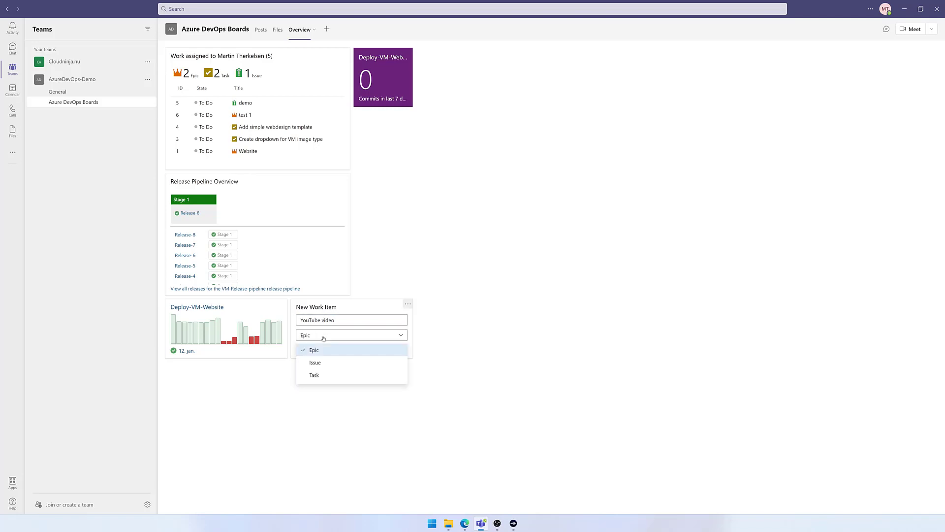
pyautogui.click(323, 365)
pyautogui.click(400, 354)
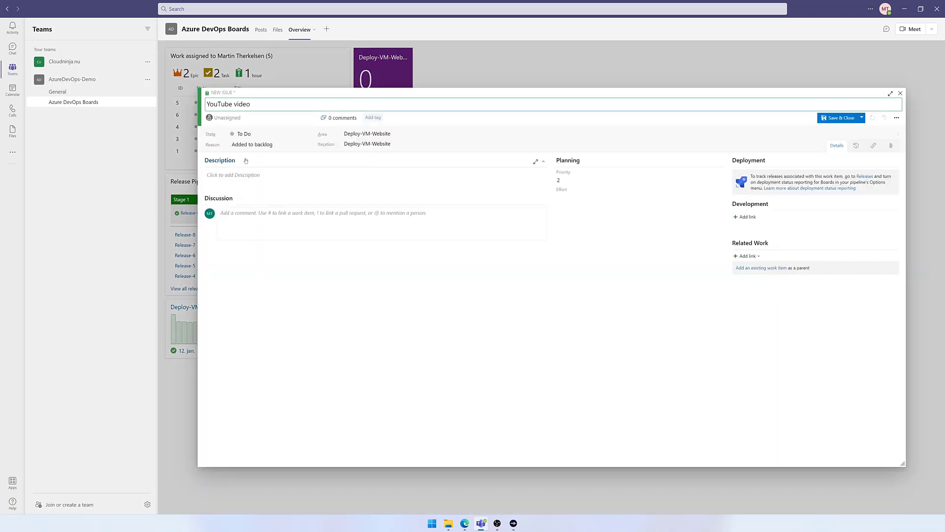
pyautogui.click(226, 117)
pyautogui.click(238, 126)
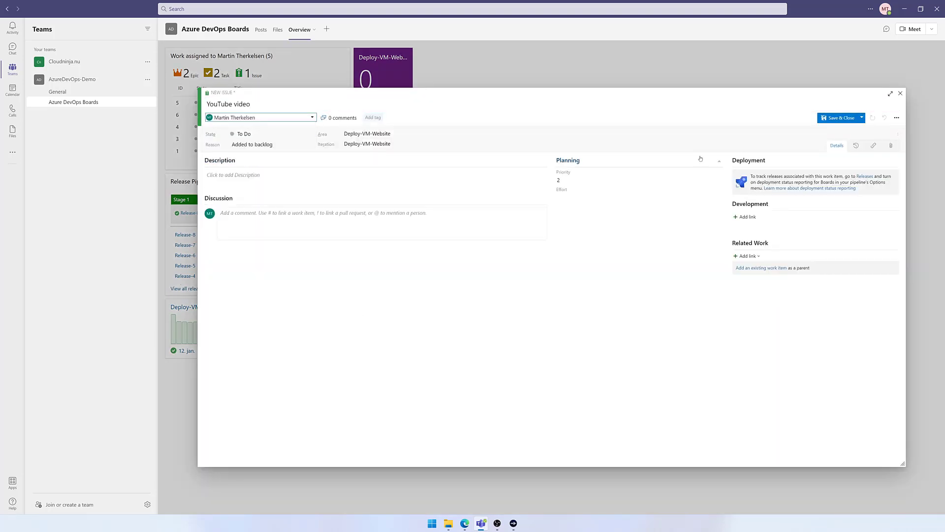
pyautogui.click(840, 118)
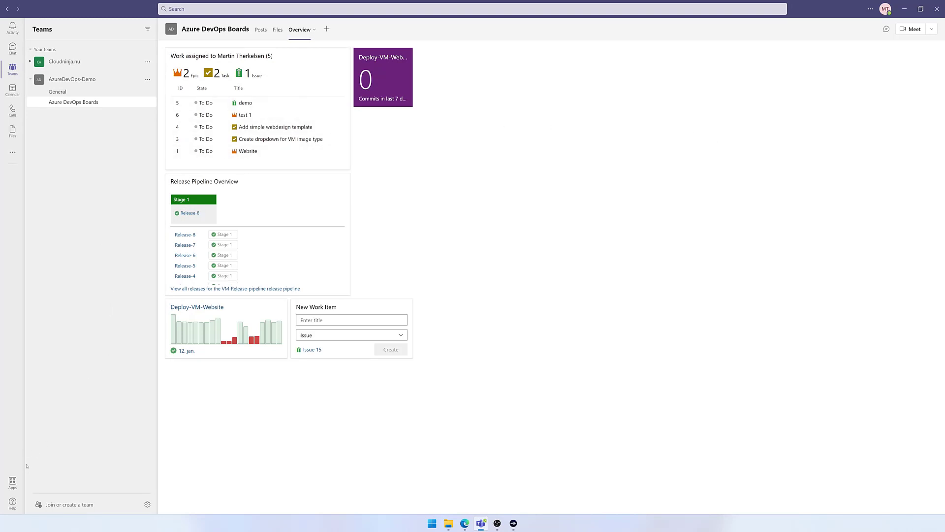
# Search the Teams app store for 'azure de' and open the Azure DevOps app page.
pyautogui.click(13, 484)
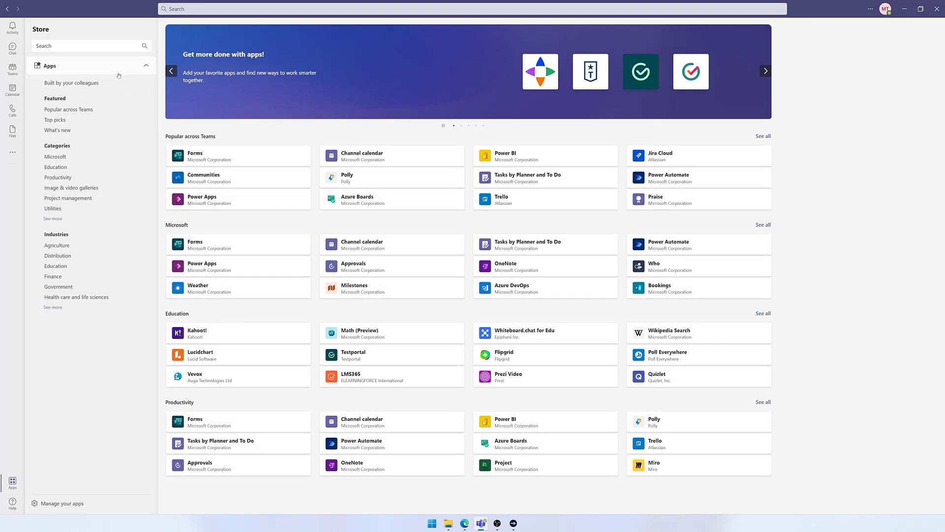
pyautogui.click(98, 48)
pyautogui.write('azure de')
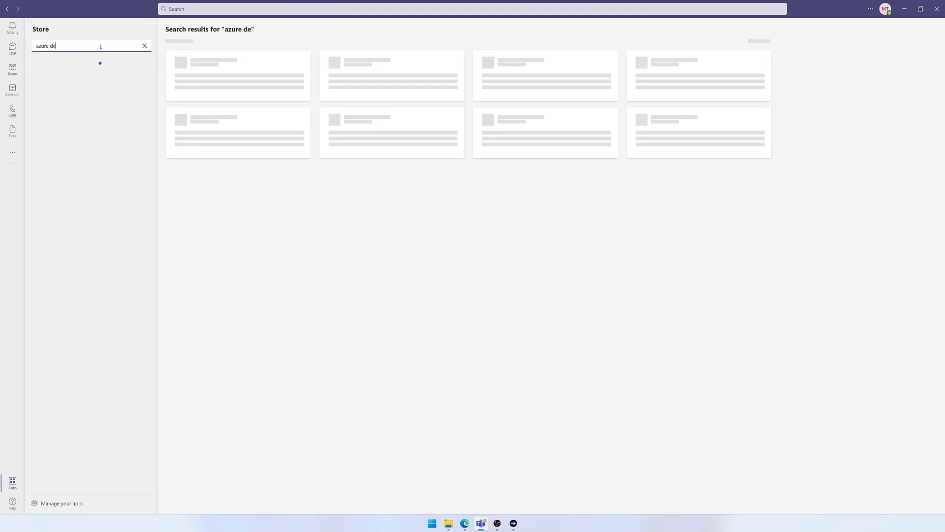
pyautogui.click(208, 64)
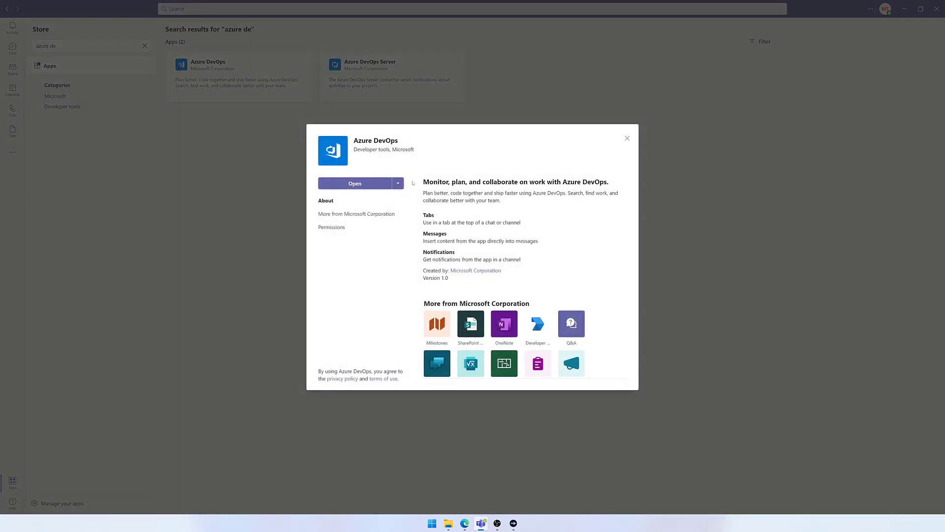
# Add Azure DevOps to the 'Azure DevOps Boards' channel and begin its tab setup.
pyautogui.click(398, 183)
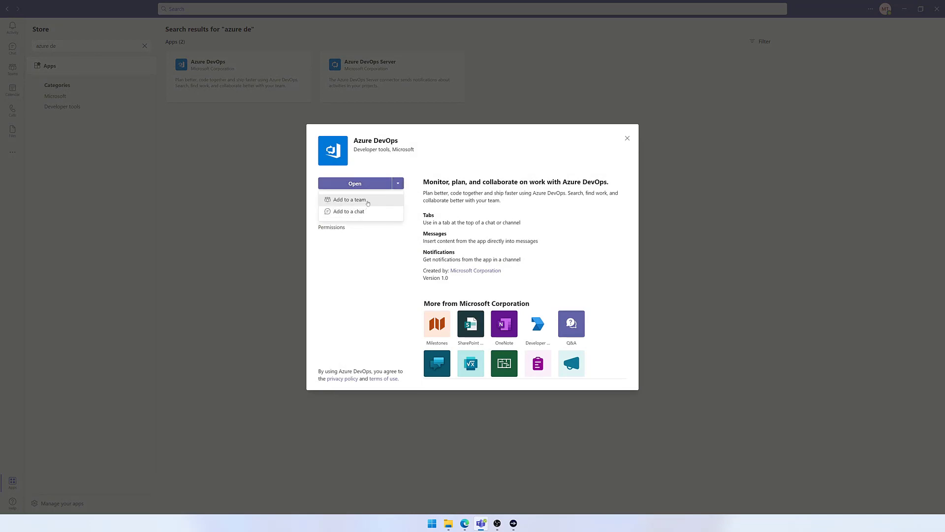
pyautogui.click(368, 202)
pyautogui.write('boards')
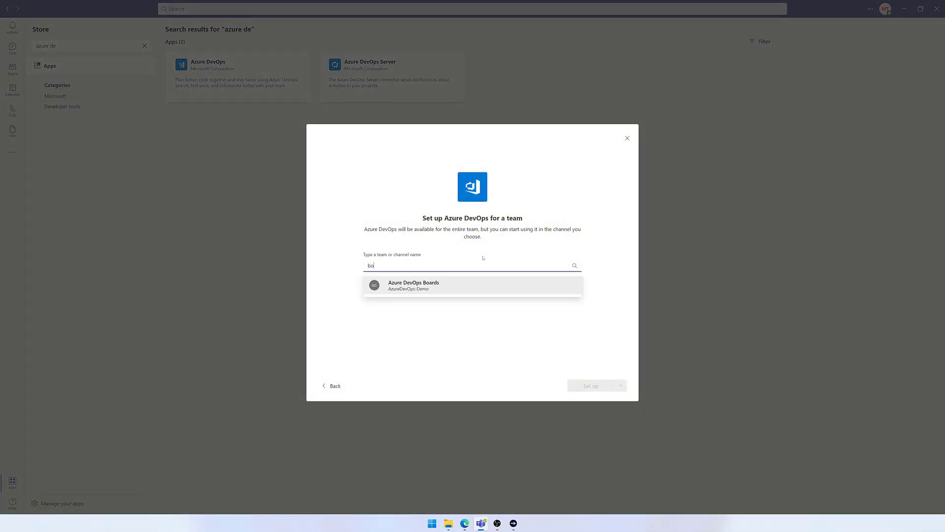
pyautogui.click(444, 285)
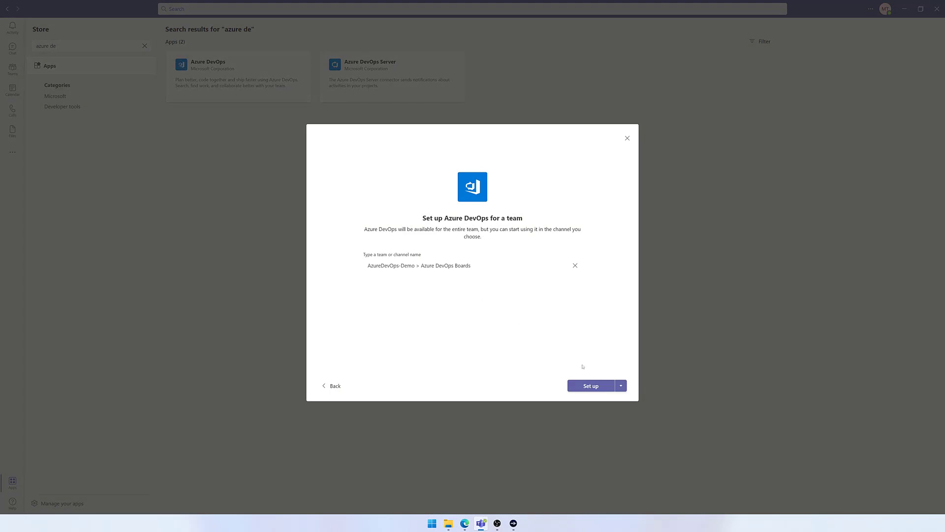
pyautogui.click(601, 387)
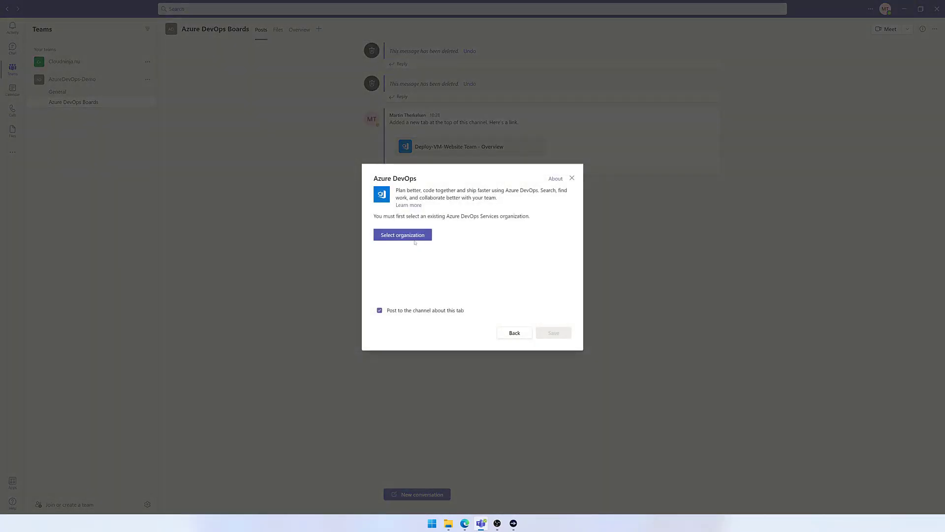
# Sign in with your own account and connect the tab to the cloudninja-azure organization.
pyautogui.click(415, 240)
pyautogui.click(134, 75)
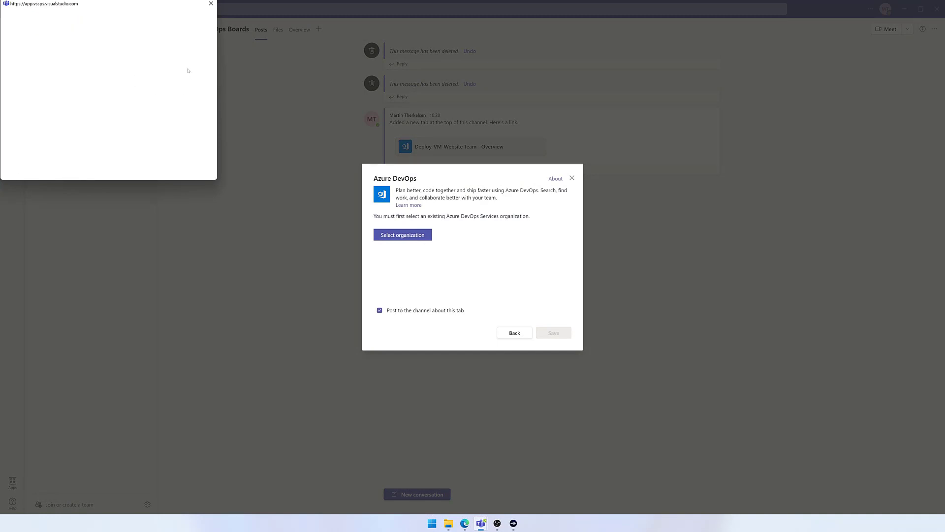
pyautogui.click(182, 48)
pyautogui.click(95, 63)
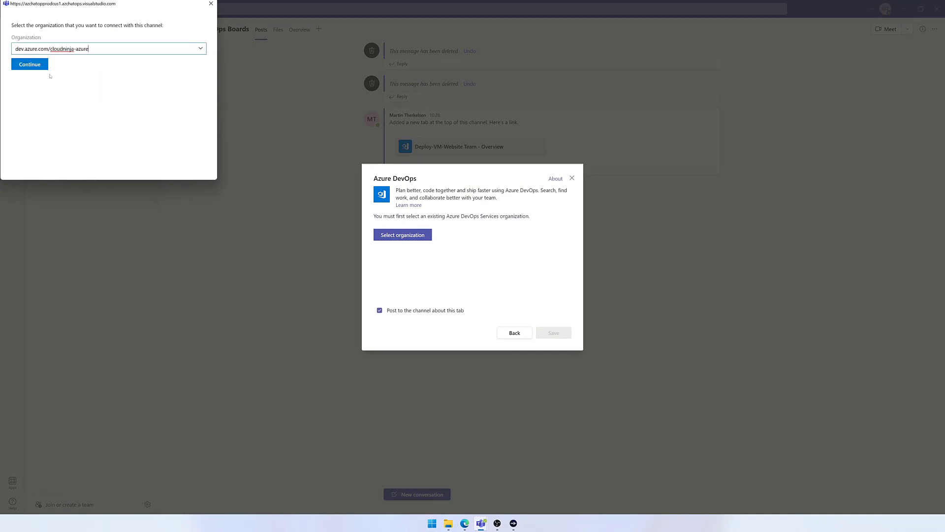
pyautogui.click(201, 49)
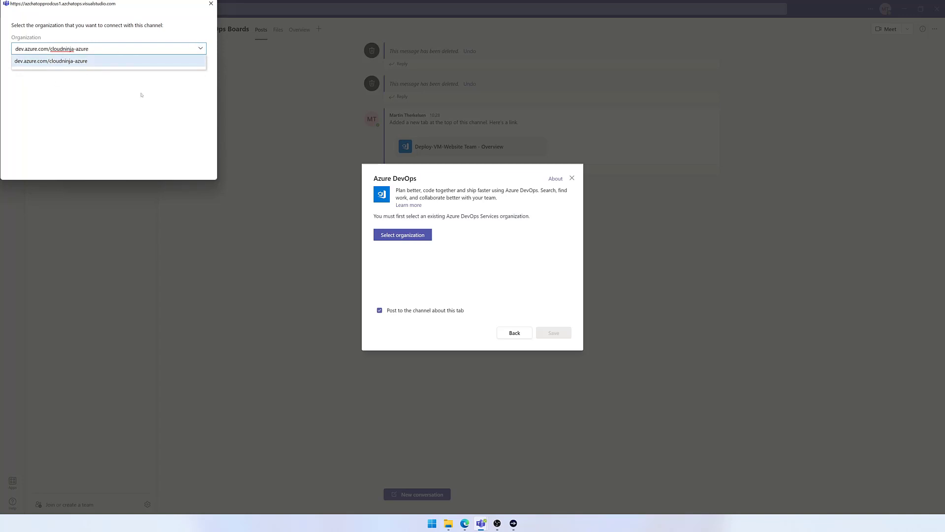
pyautogui.click(98, 95)
pyautogui.click(30, 64)
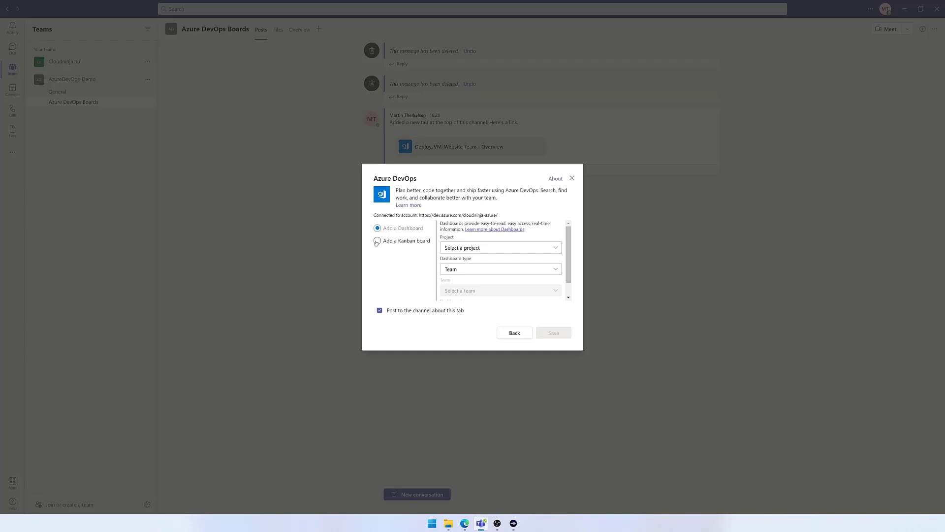
# Save a Kanban board tab for Deploy-VM-Website, Deploy-VM-Website Team, Issues backlog level.
pyautogui.click(387, 241)
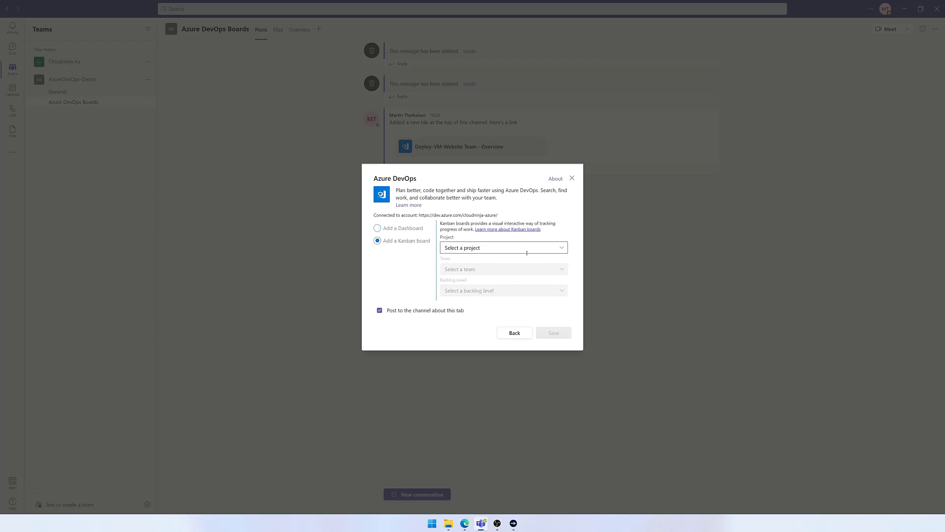
pyautogui.click(549, 248)
pyautogui.click(407, 283)
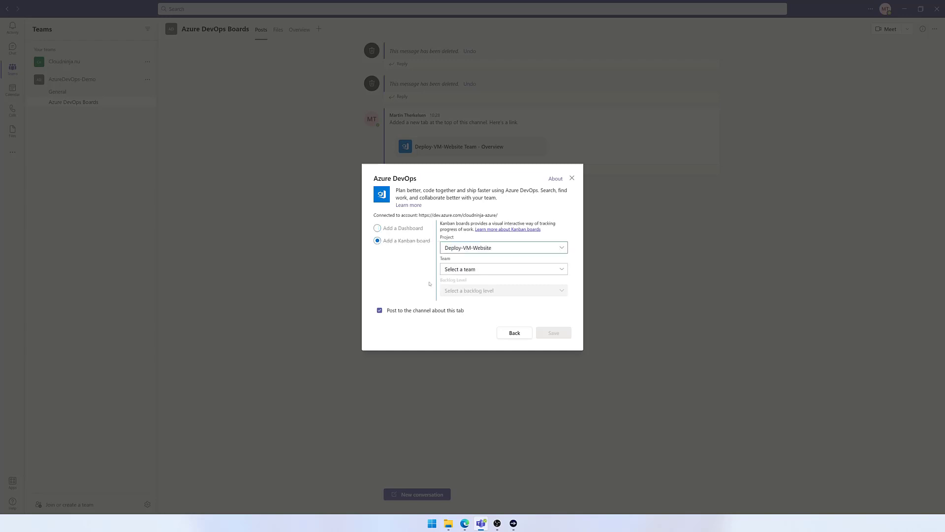
pyautogui.click(562, 270)
pyautogui.click(504, 283)
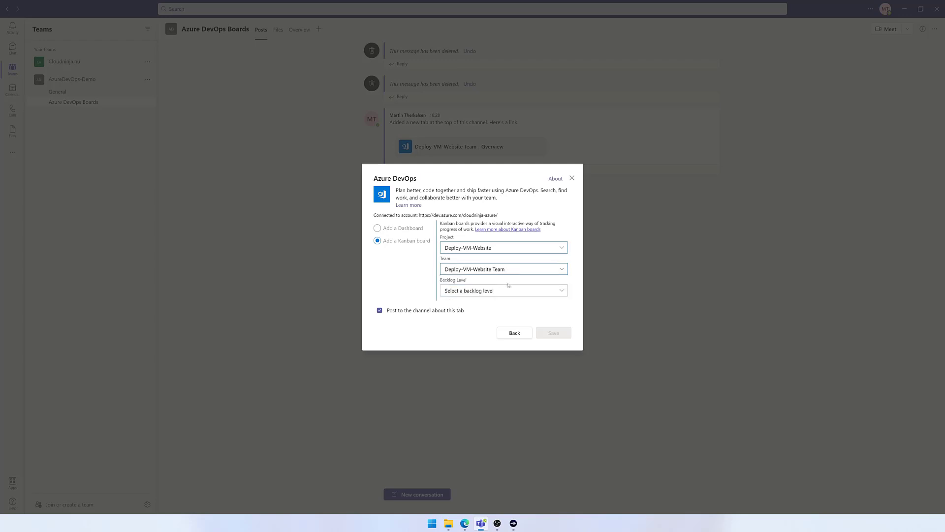
pyautogui.click(564, 292)
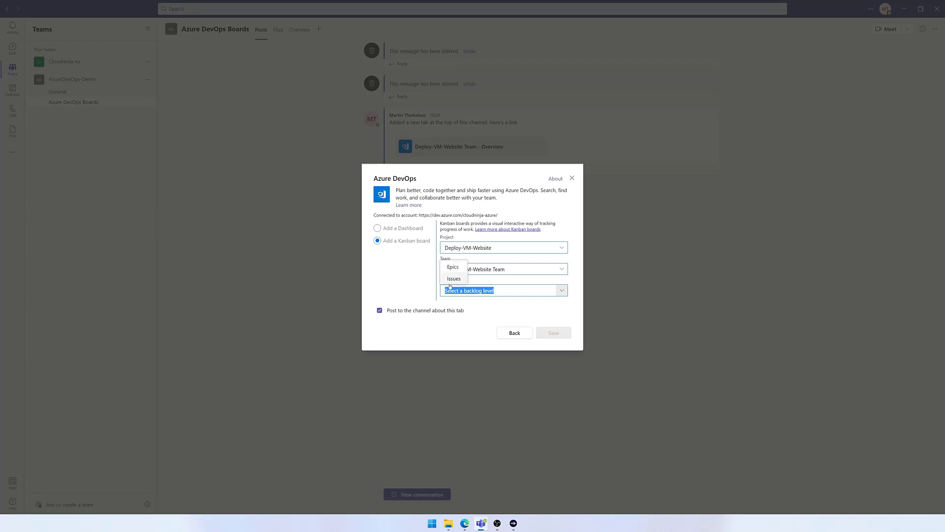
pyautogui.click(454, 279)
pyautogui.click(552, 333)
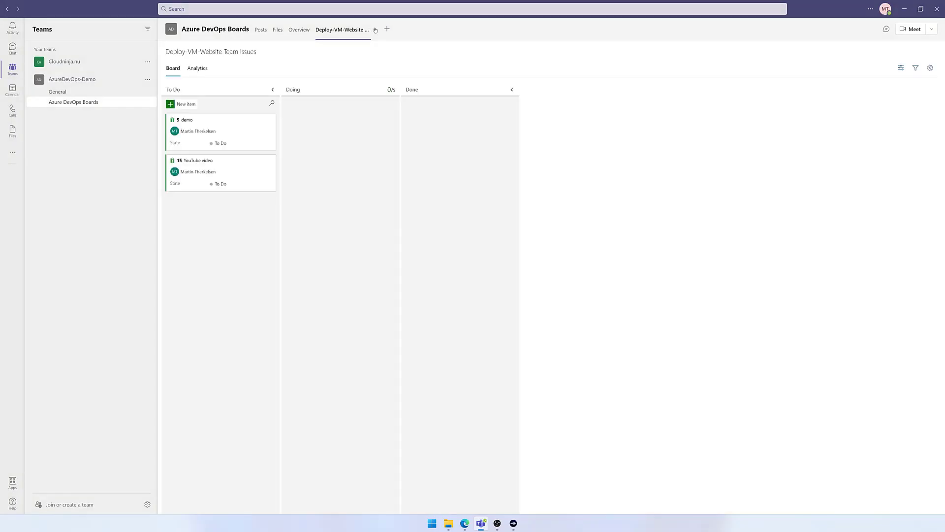
# Rename the new board tab to 'Kanban'.
pyautogui.click(375, 30)
pyautogui.click(336, 114)
pyautogui.write('Kanban')
pyautogui.press('Return')
# Move the 'YouTube video' card to Doing, then to Done, and return to Teams.
pyautogui.moveTo(224, 167); pyautogui.dragTo(346, 116)
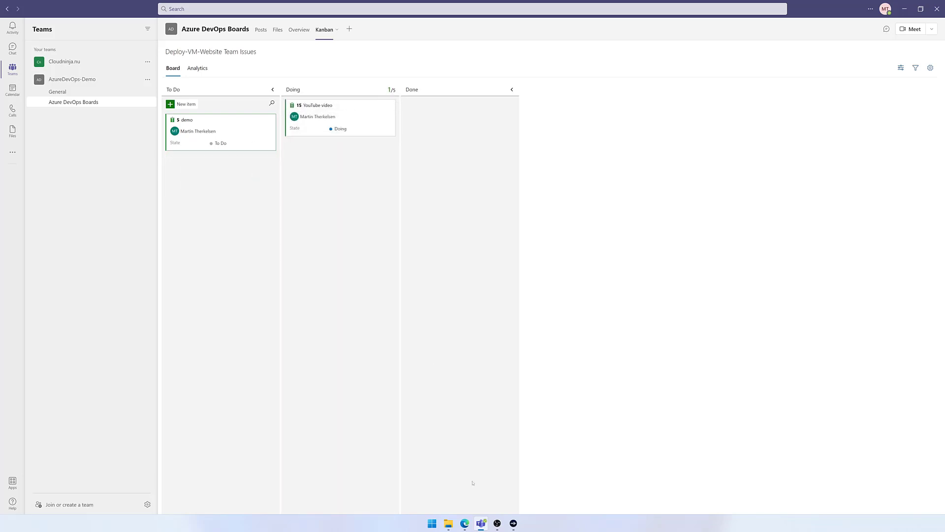
pyautogui.click(465, 523)
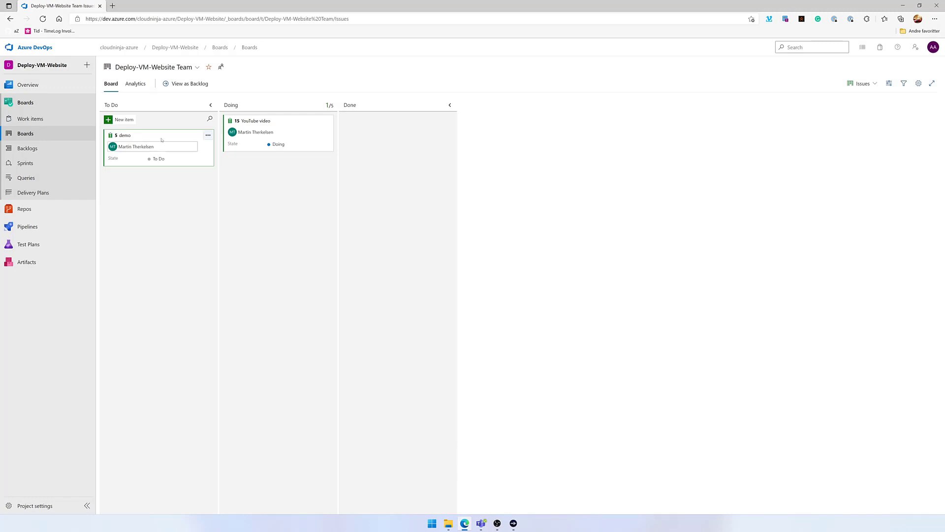
pyautogui.moveTo(306, 131); pyautogui.dragTo(425, 291)
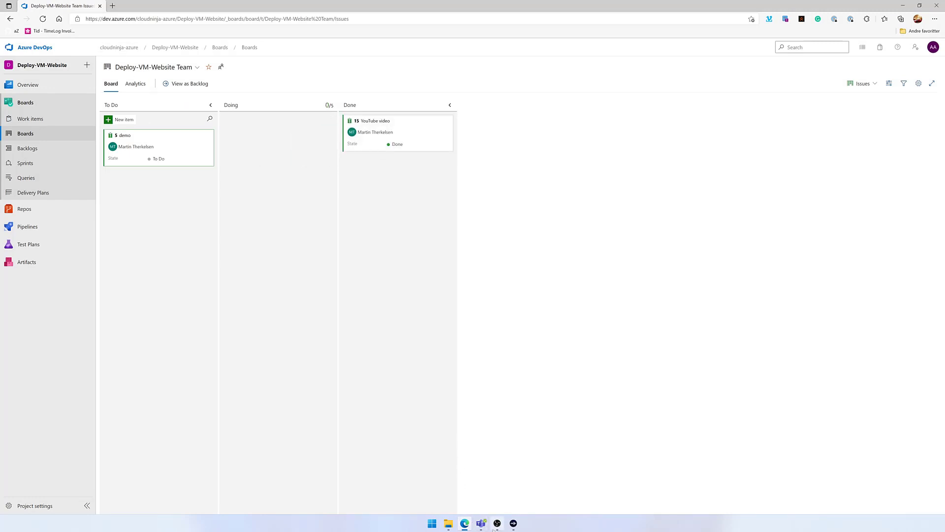
pyautogui.click(481, 523)
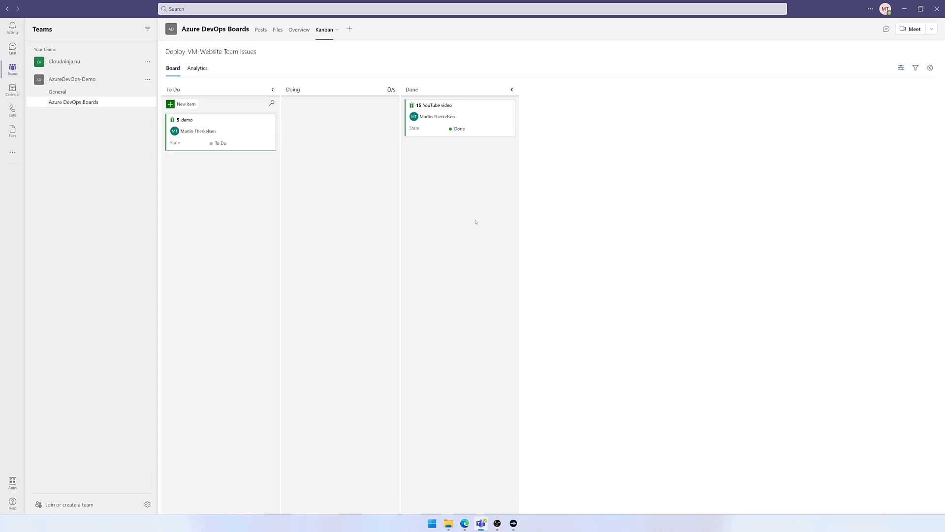
# Return from the Kanban board to the channel's Azure DevOps Overview dashboard tab.
pyautogui.click(299, 30)
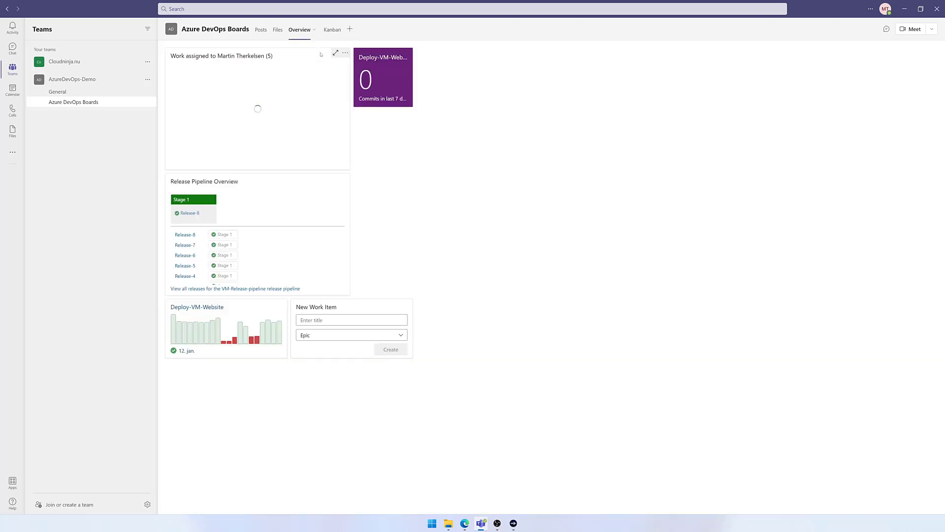